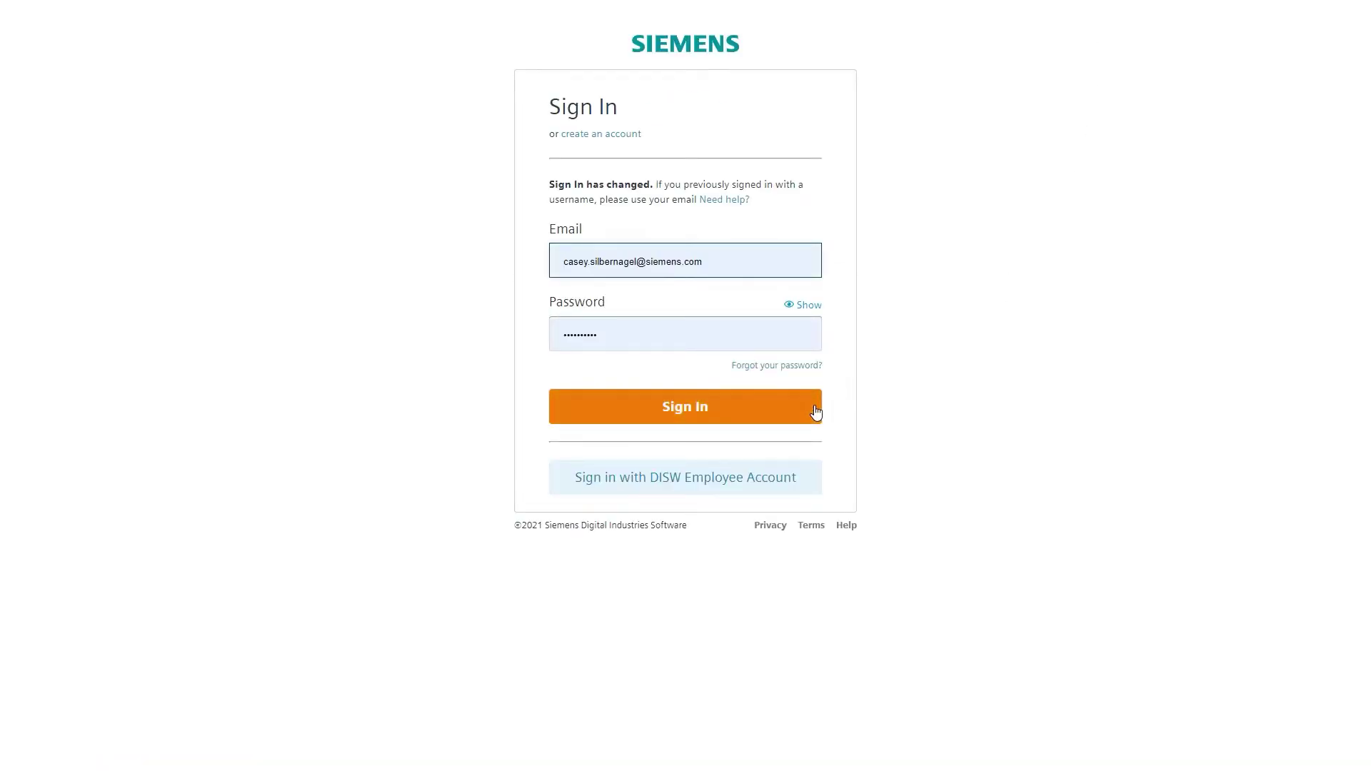
- Sign in to PartQuest Portal and open the Welcome user account menu
left_click(816, 412)
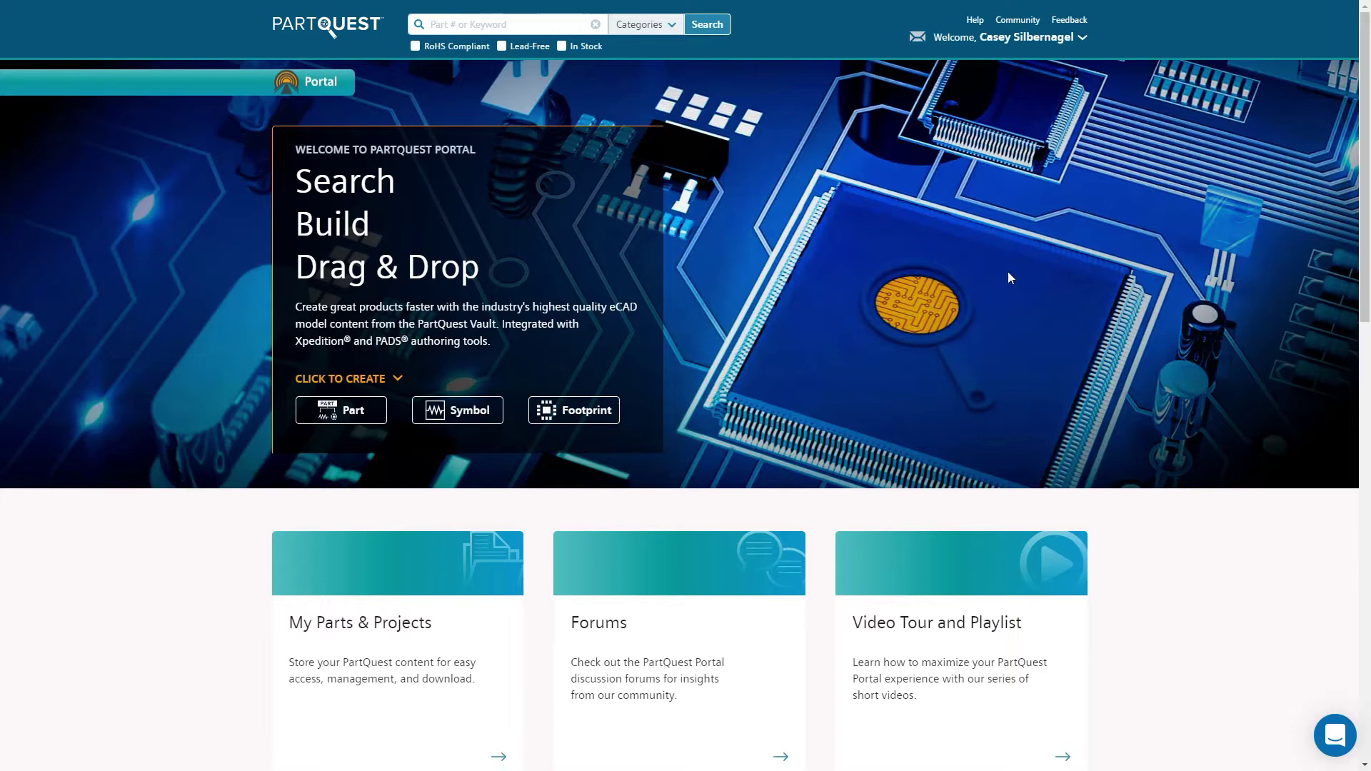
left_click(1084, 38)
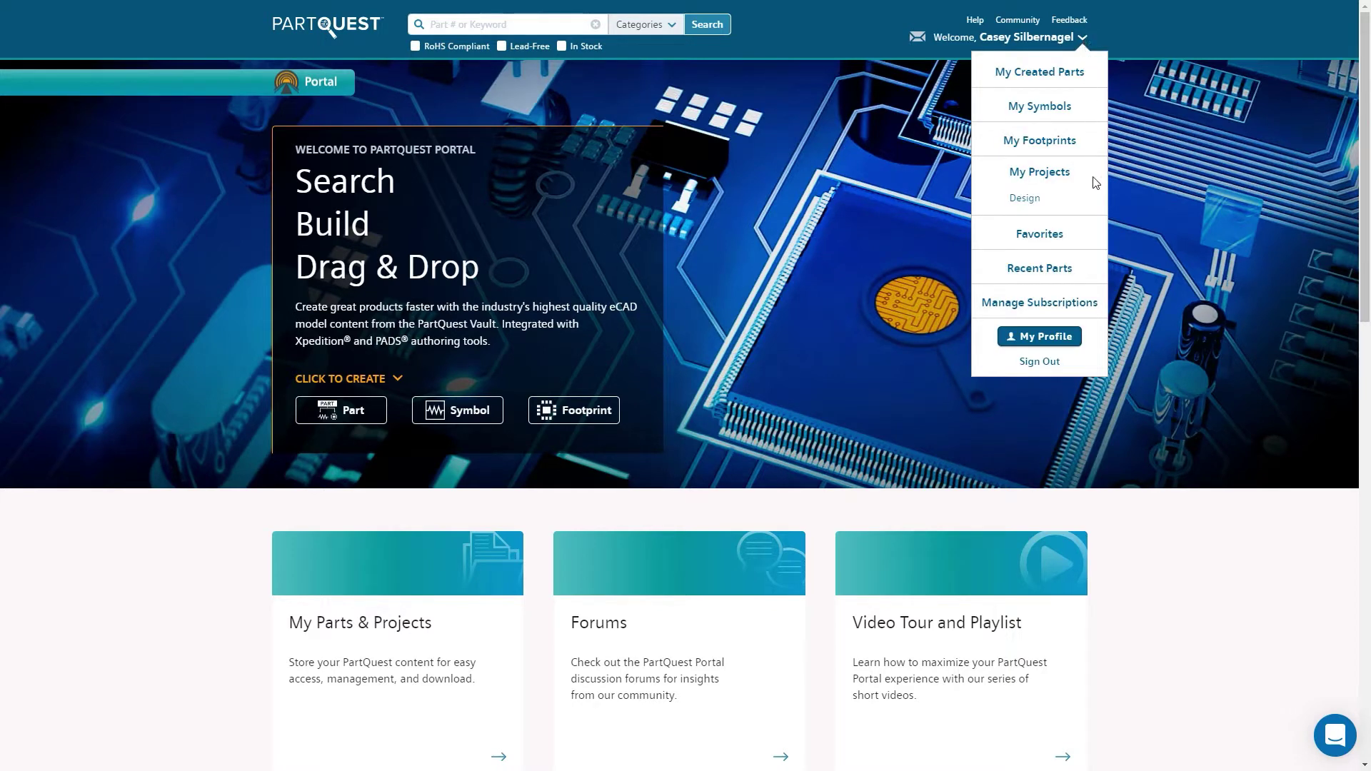
- On My Profile, confirm PADS Professional is the Current Flow, then return to the home page
left_click(1072, 346)
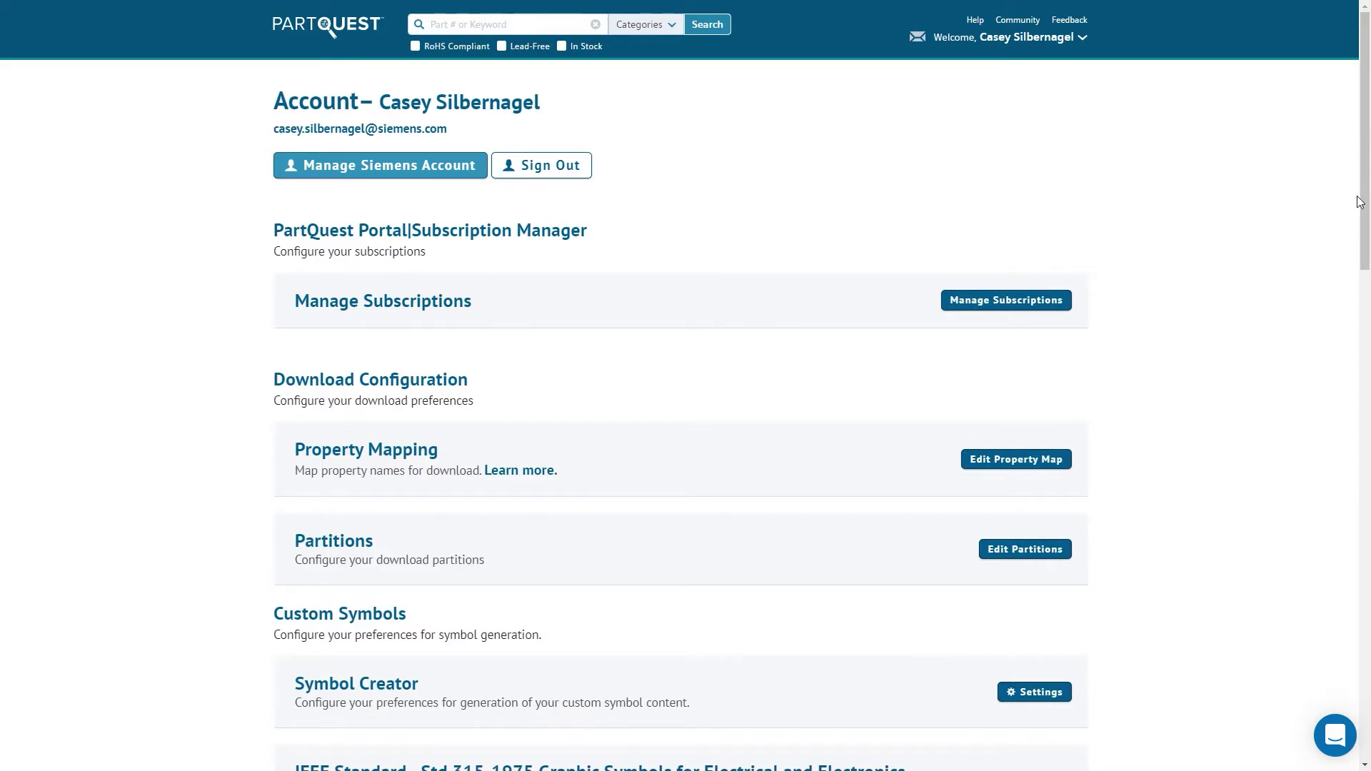
left_click_drag(1366, 188, 1361, 692)
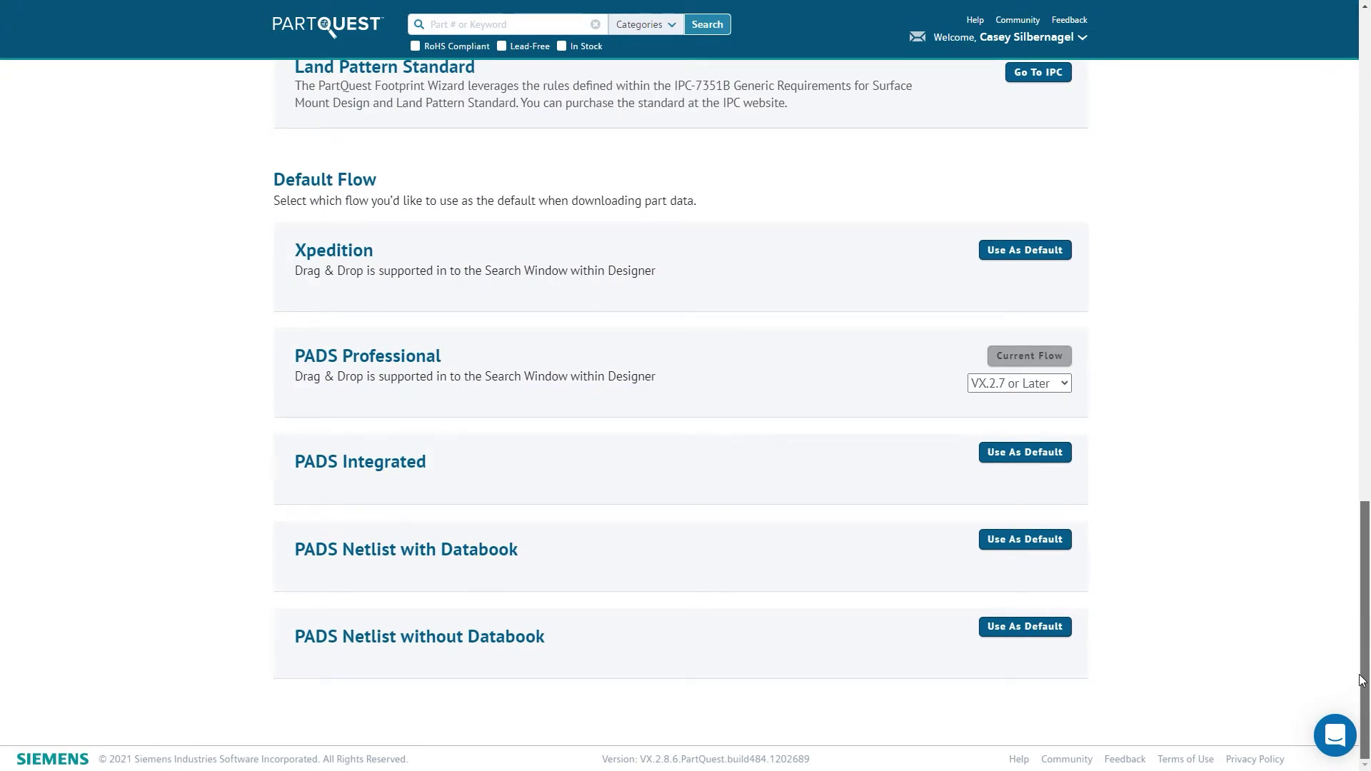
scroll(1331, 734, "up", 20)
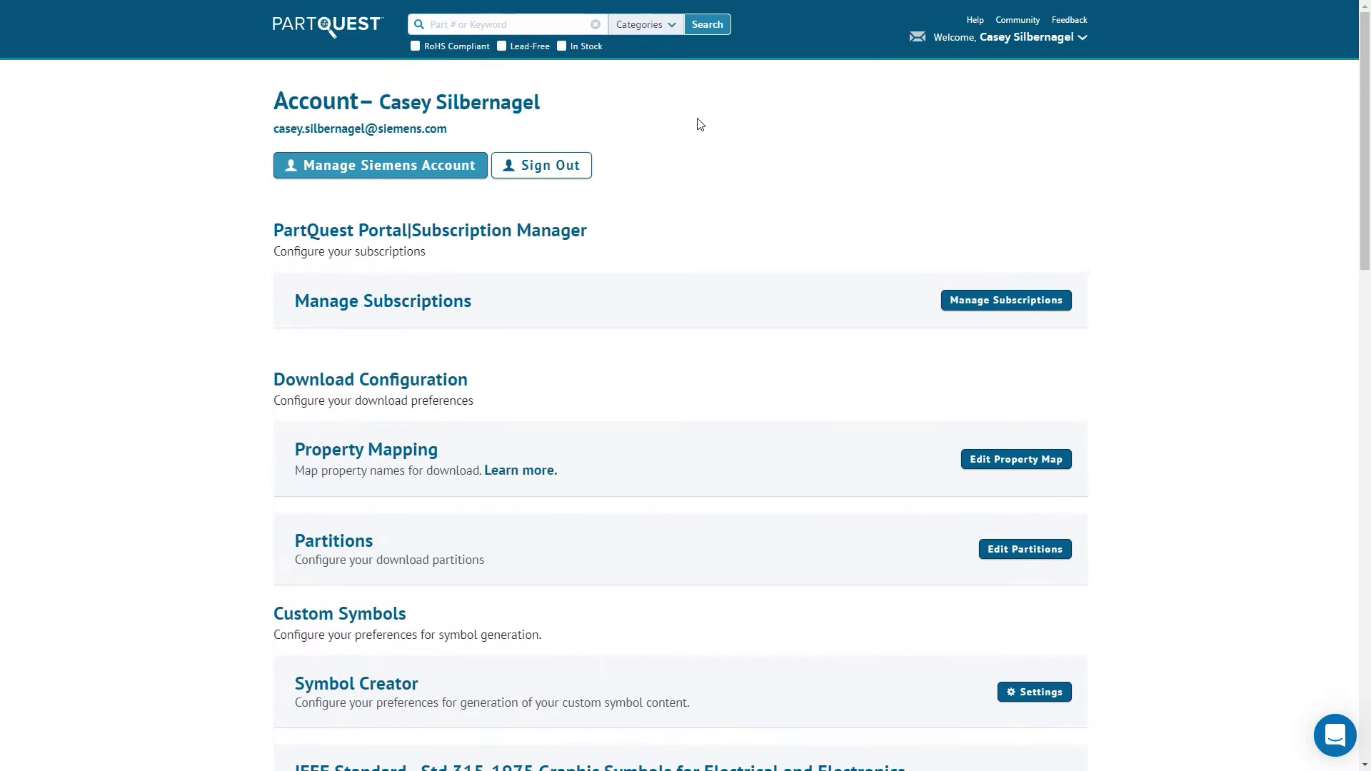
left_click(352, 43)
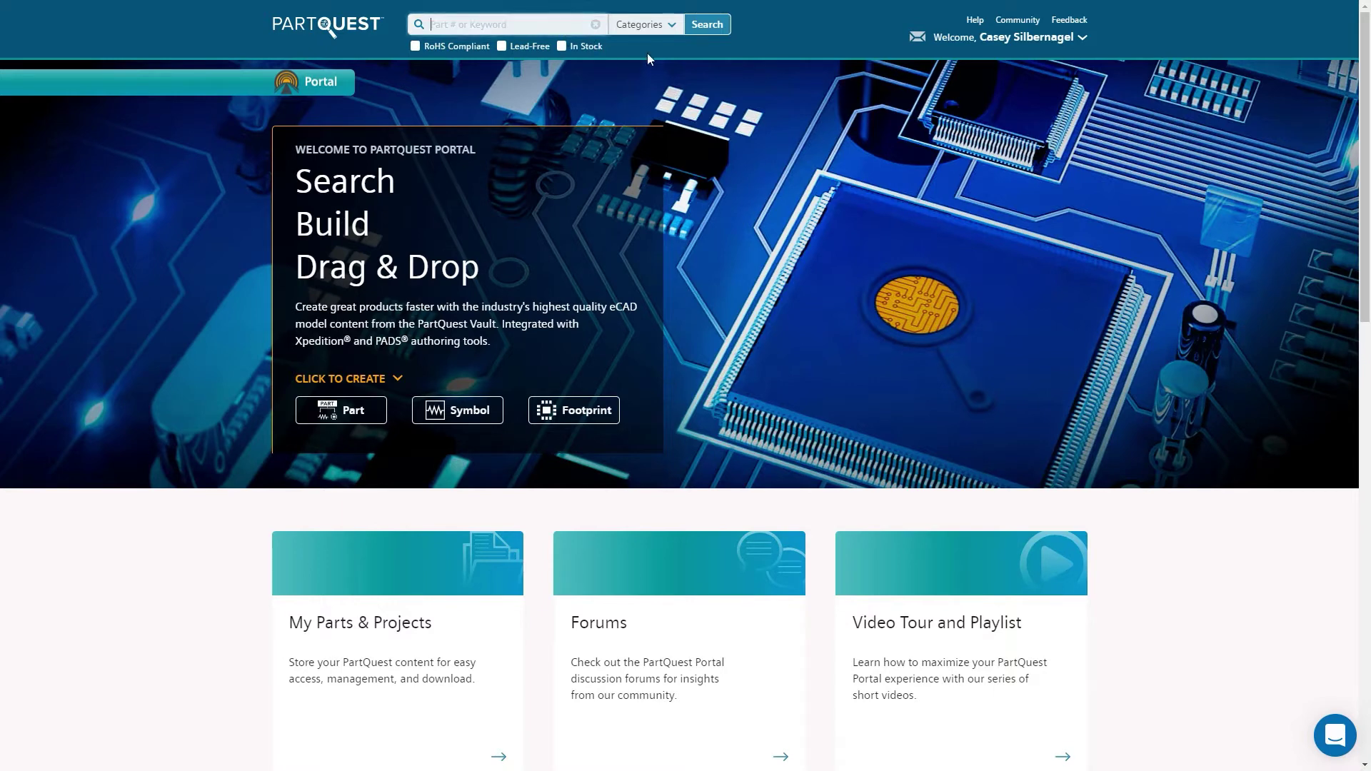
- Search 'capacitor 10uf' and filter the results to Capacitors > Ceramic Capacitors
type("capacitor 10uf")
key("Return")
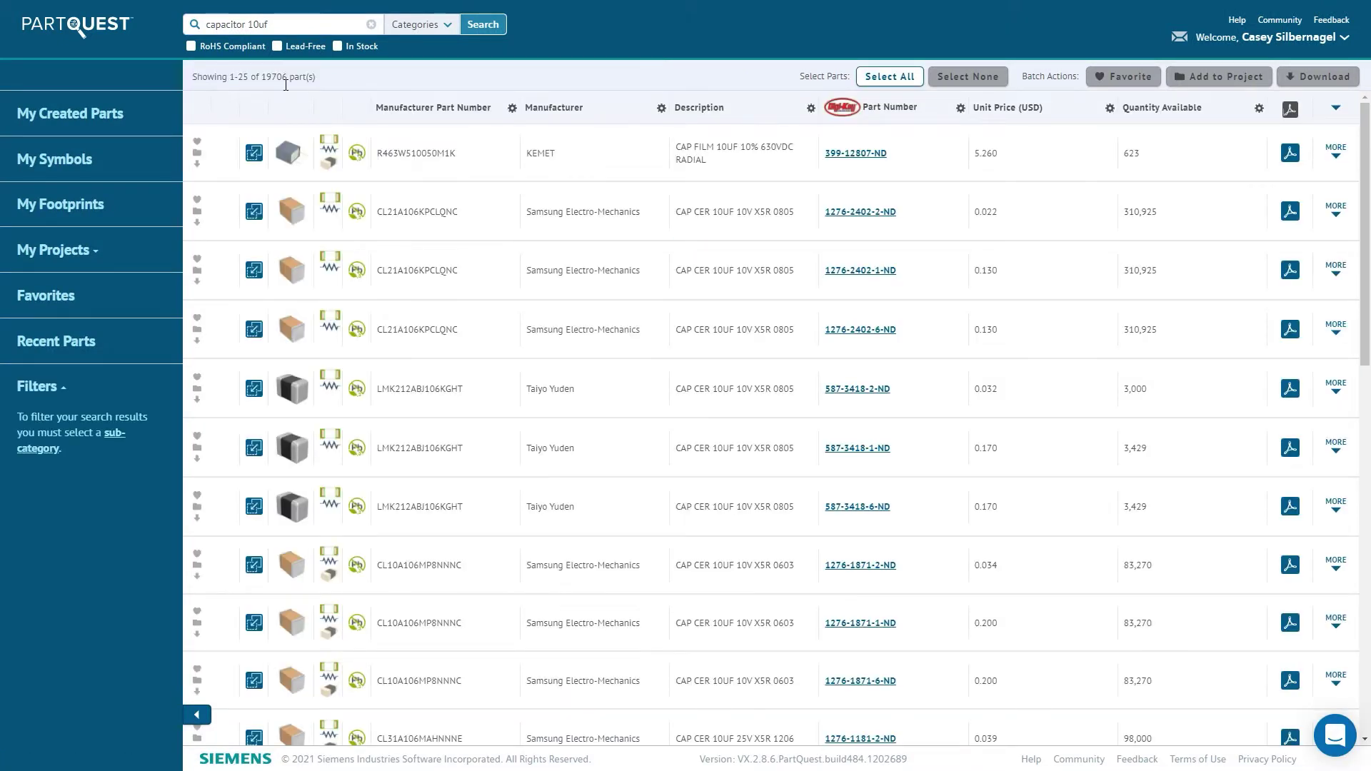
left_click(119, 441)
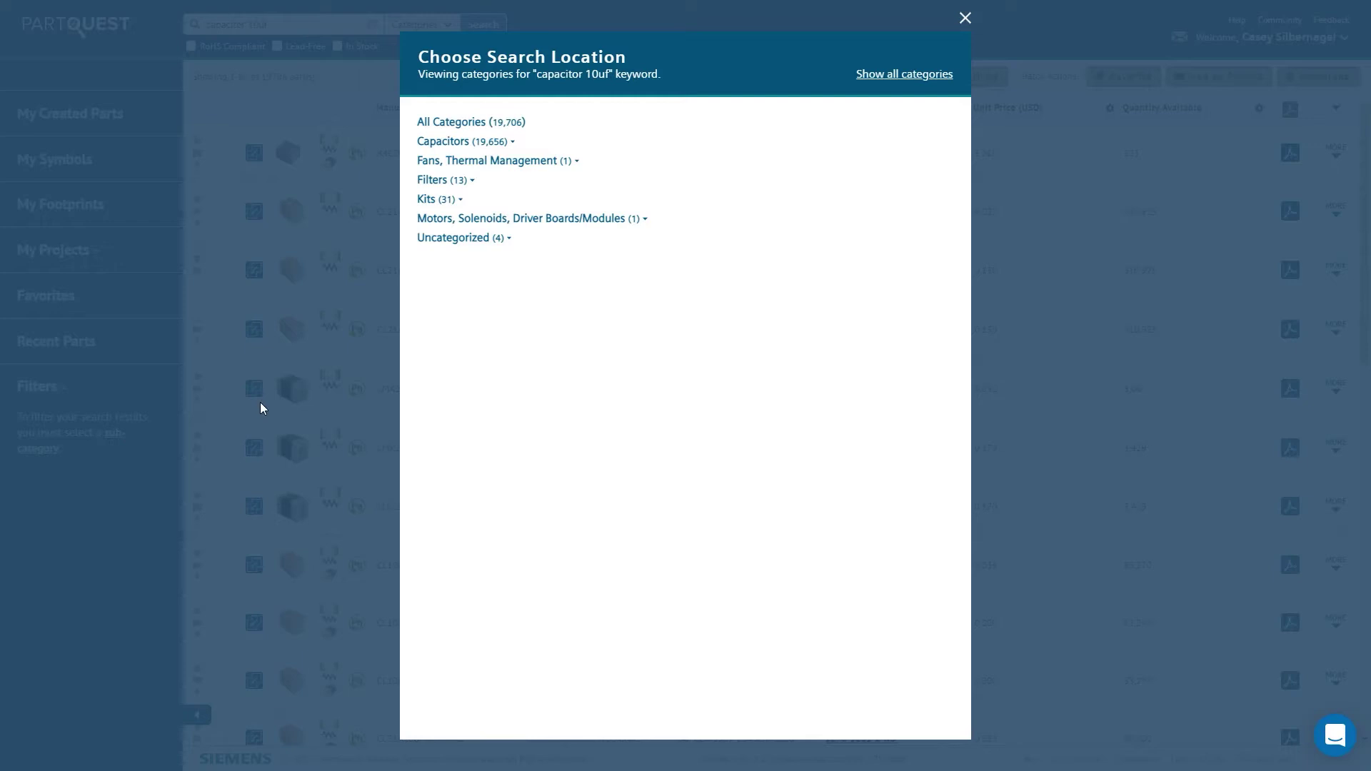
left_click(504, 143)
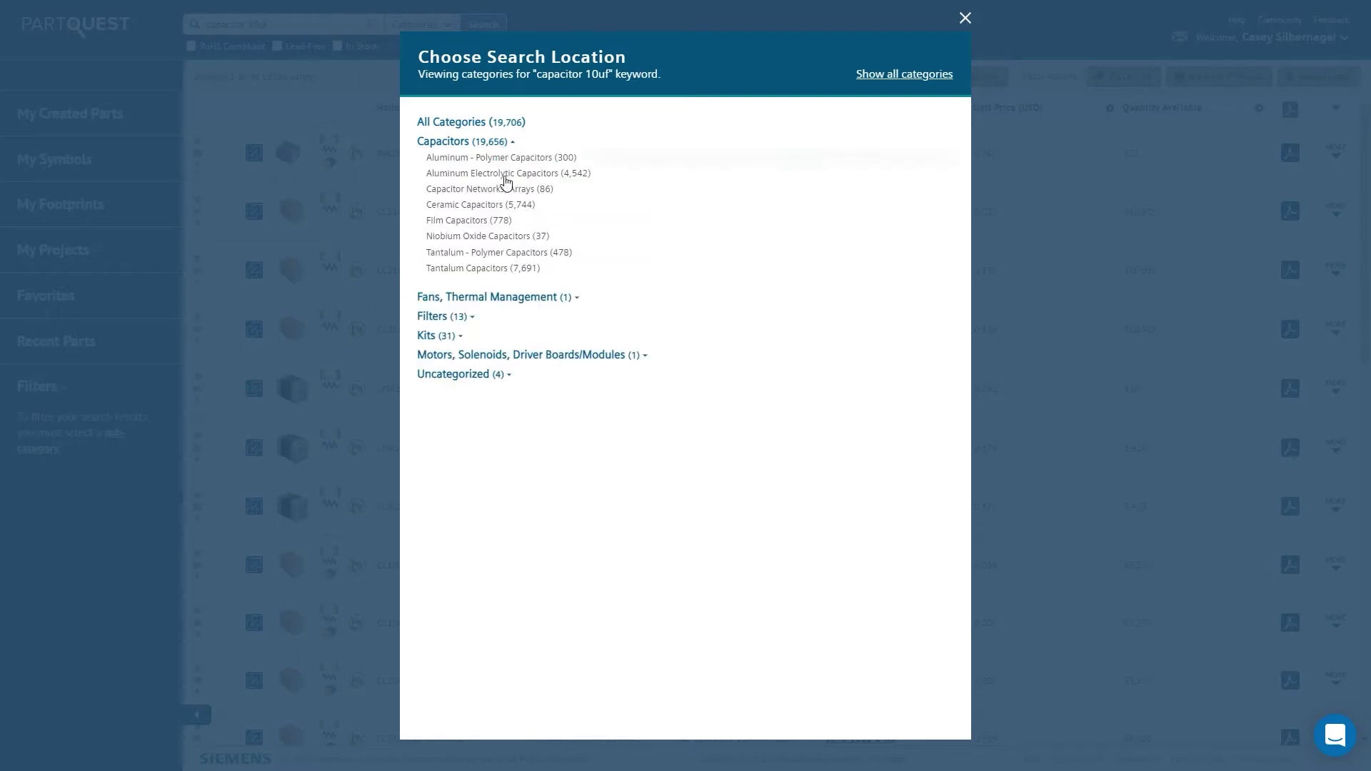
left_click(535, 208)
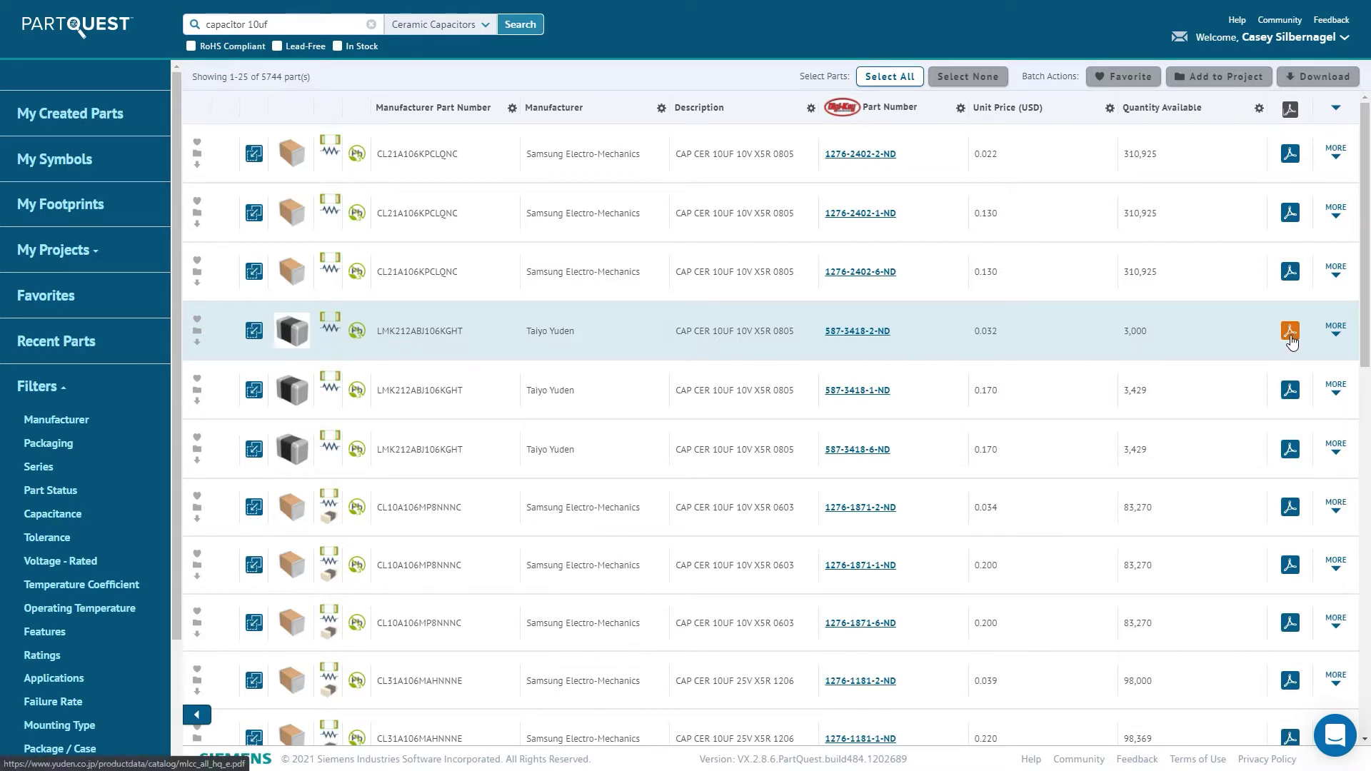
- Expand the Taiyo Yuden LMK212ABJ106KGHT row's details and review page 1 down to the bottom
left_click(1338, 330)
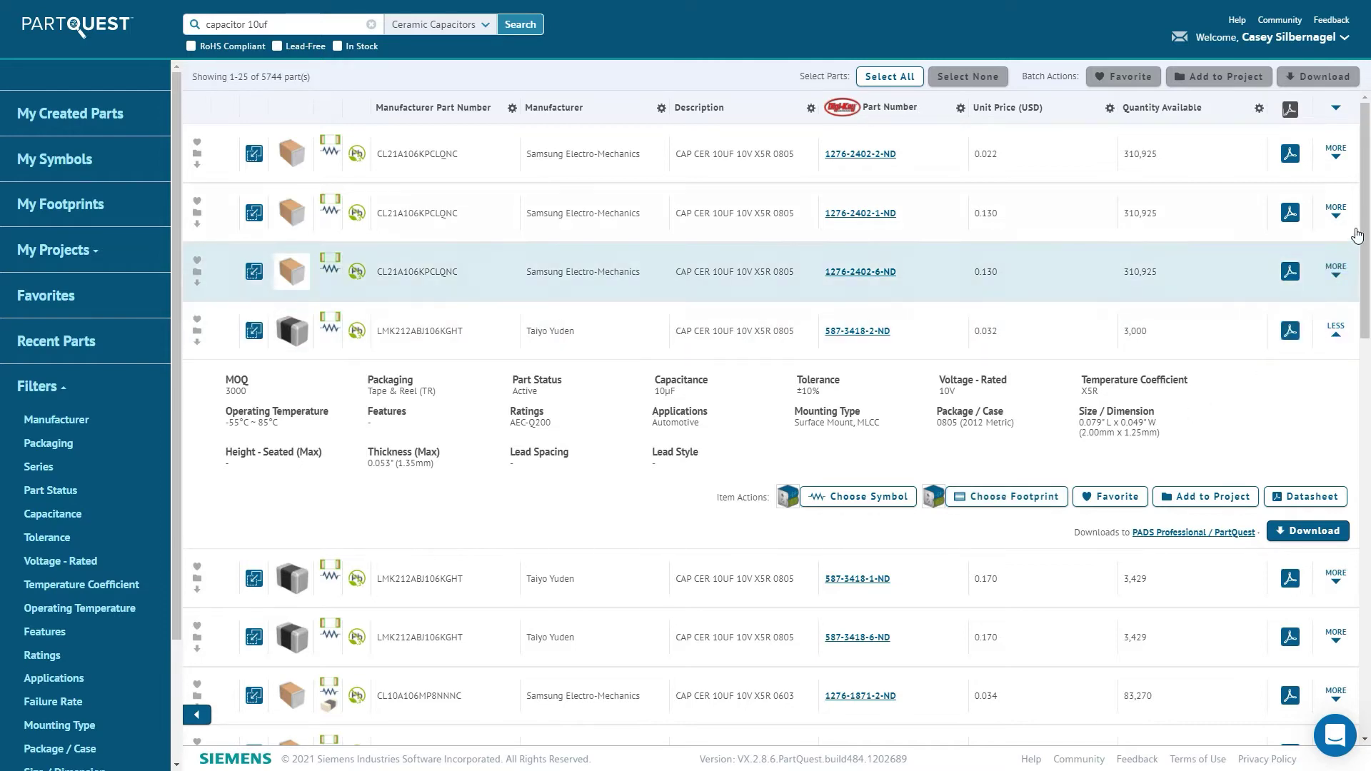
scroll(1356, 229, "down", 3)
left_click_drag(1366, 350, 1370, 668)
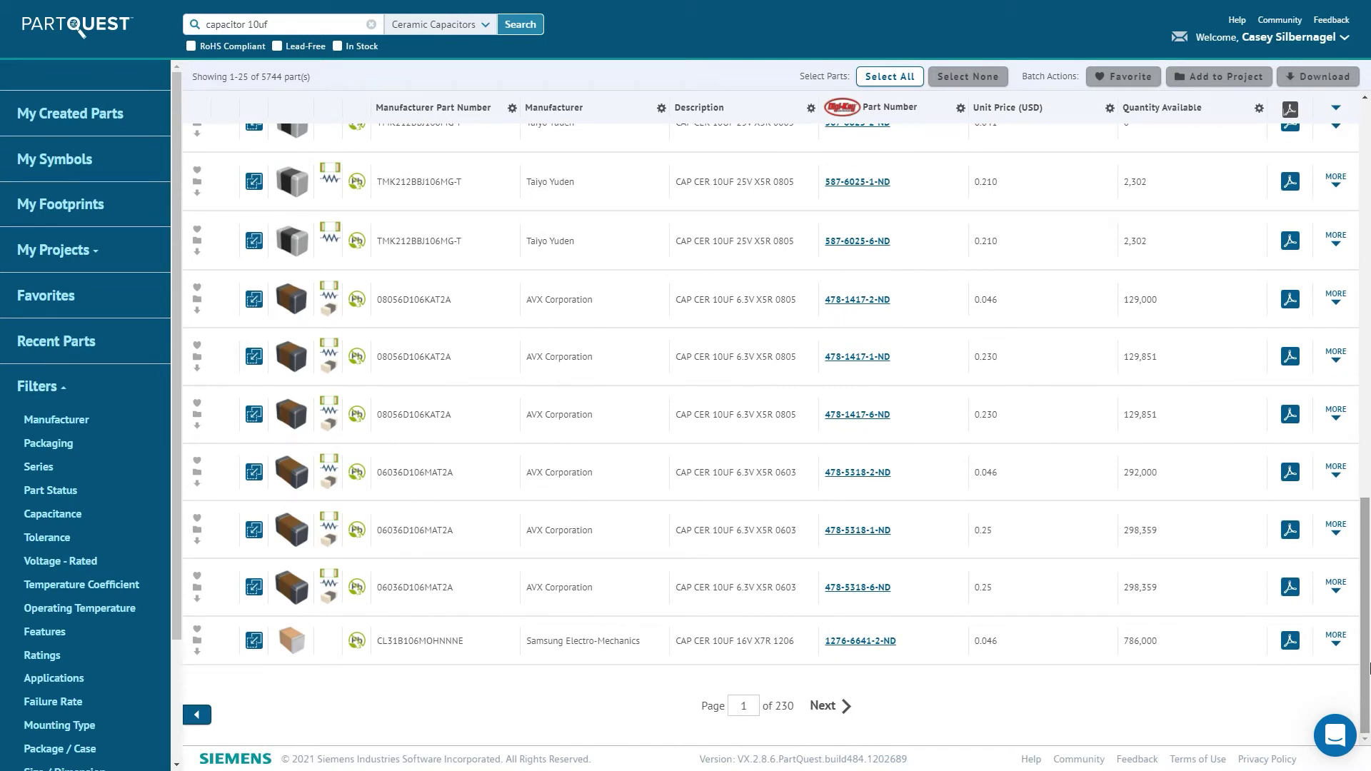
- Compare the Samsung CL31B106MOHNNNE details, then return to the Taiyo Yuden row's 10uF X5R 0805 specs
left_click(1335, 640)
scroll(1309, 651, "down", 3)
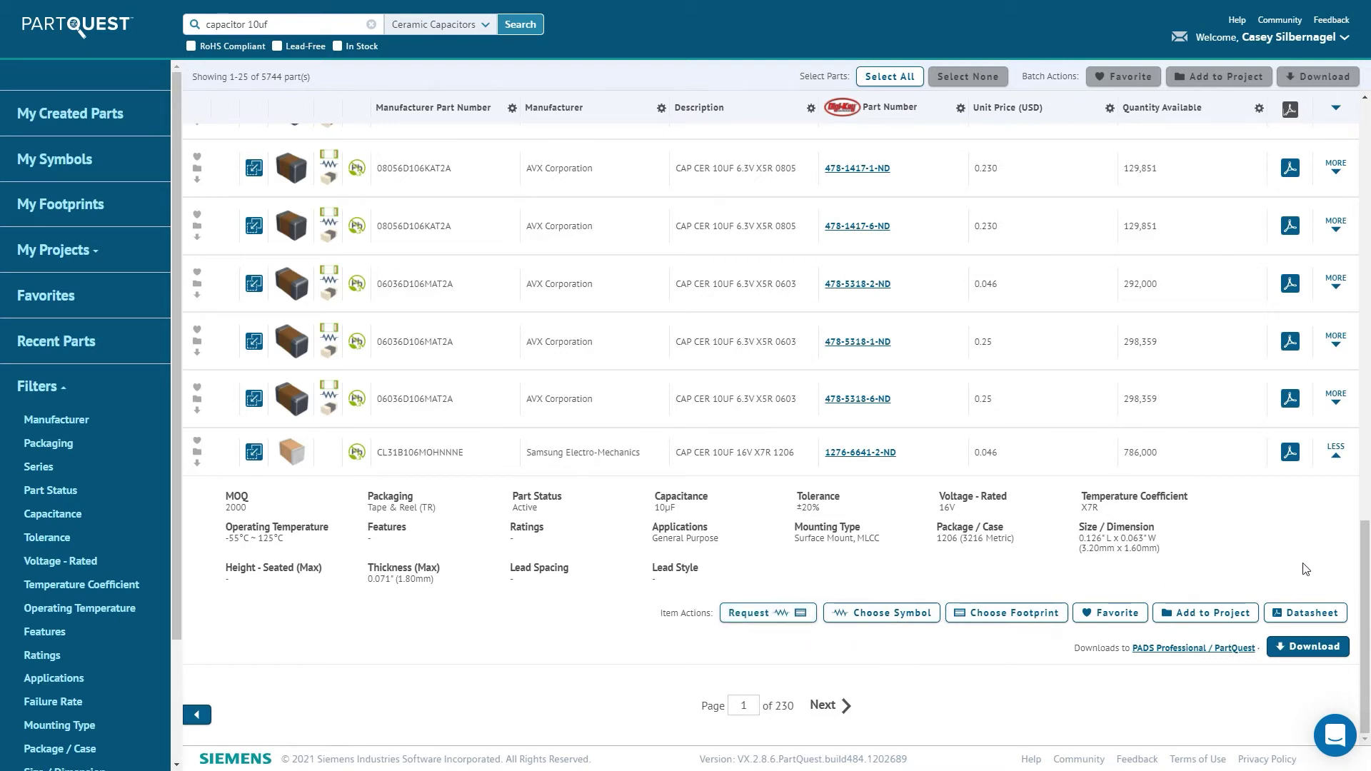
scroll(1359, 464, "up", 1)
scroll(1359, 465, "up", 8)
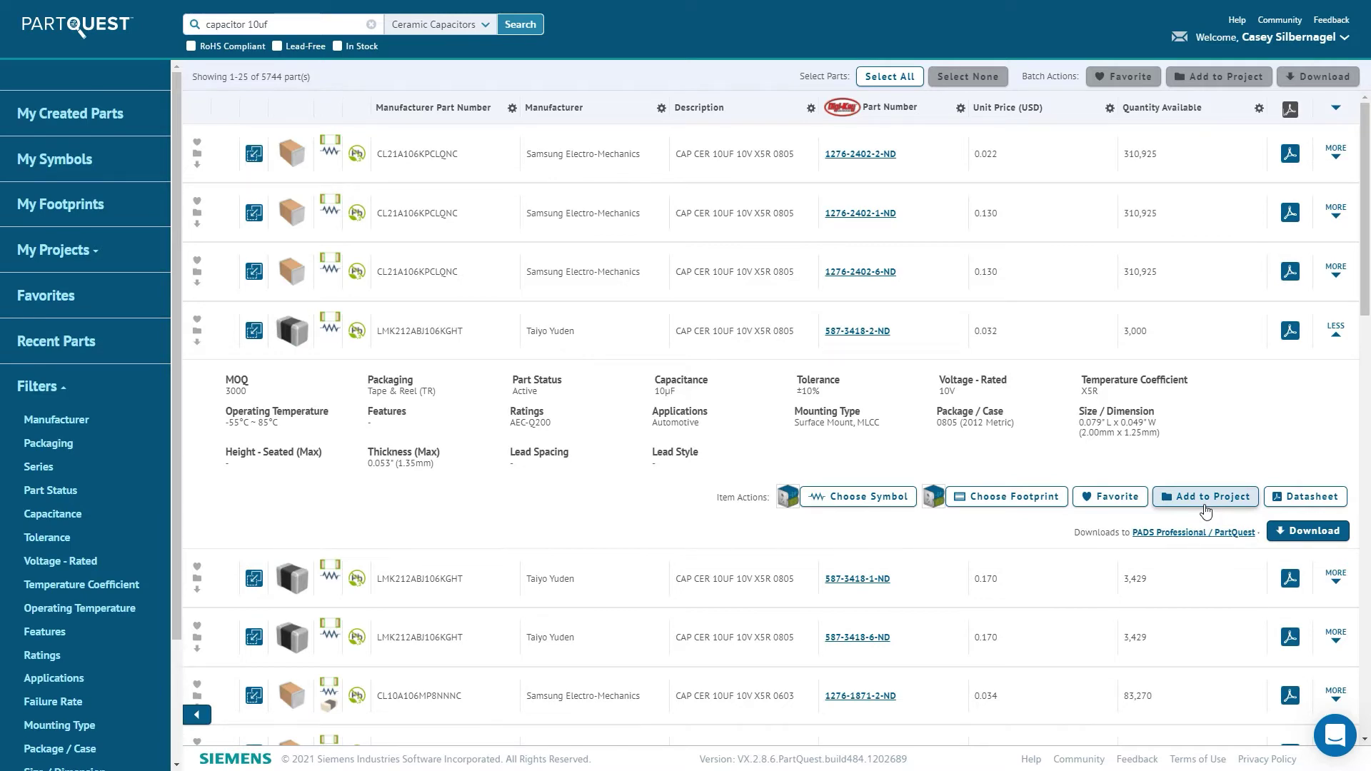
- Add Taiyo Yuden 587-3418-2-ND to the Design project and expand My Projects
left_click(1207, 499)
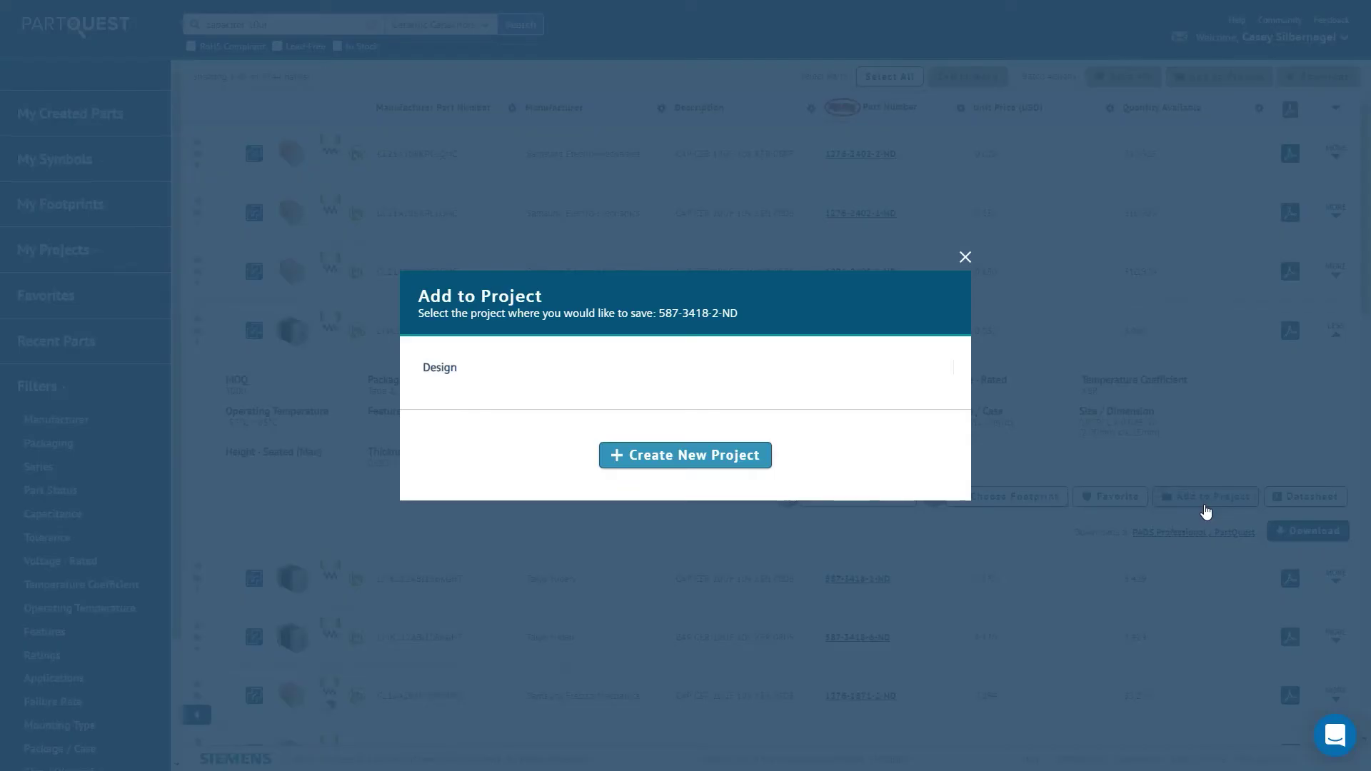
left_click(516, 377)
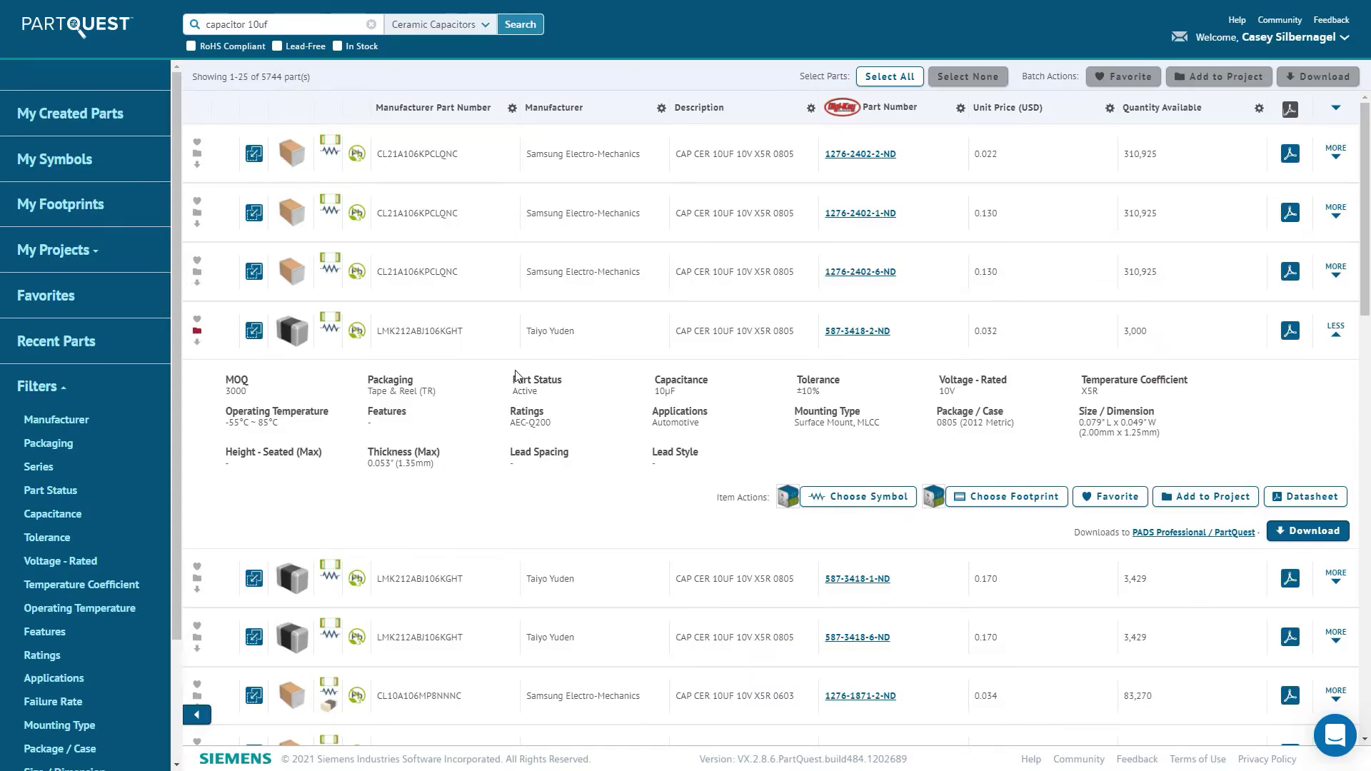
left_click(97, 259)
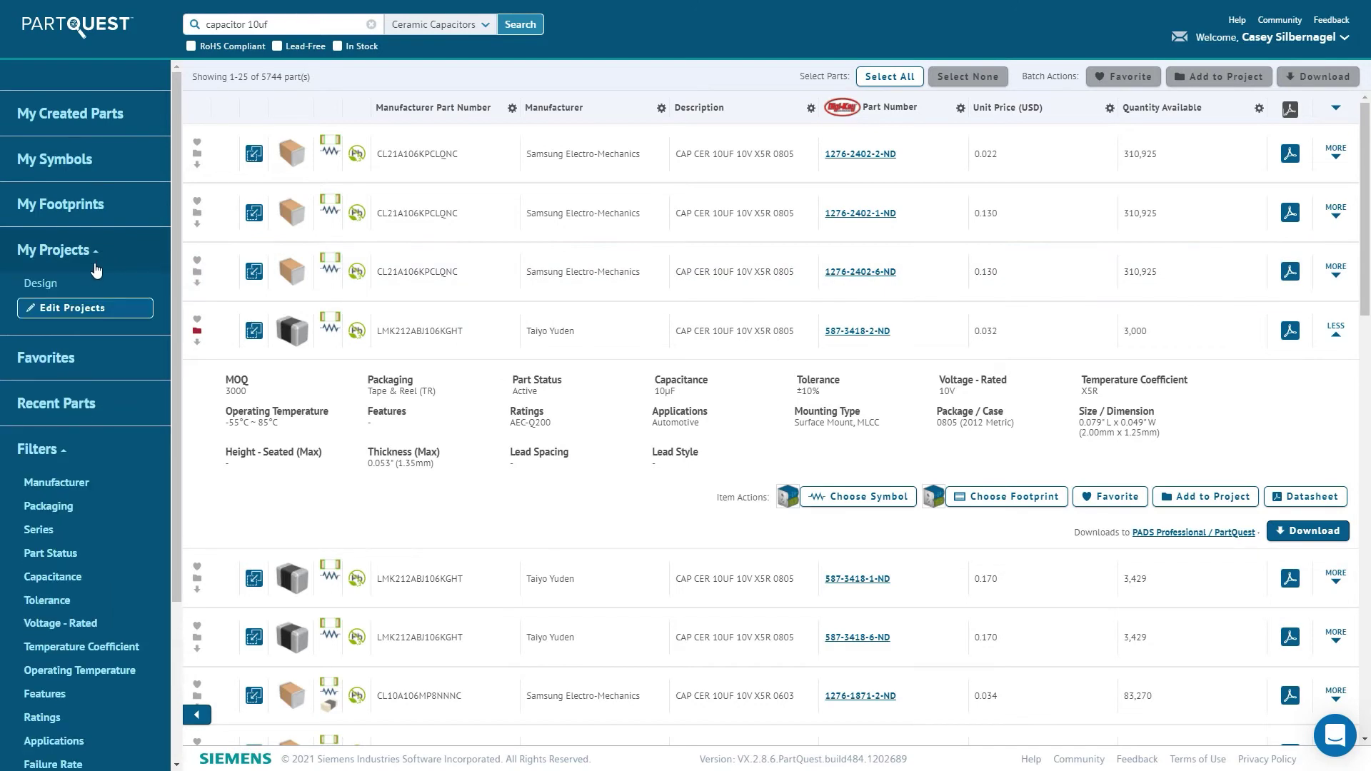
- Open the Design project's 12-part list, scroll to the capacitor, and exit browser fullscreen
left_click(106, 287)
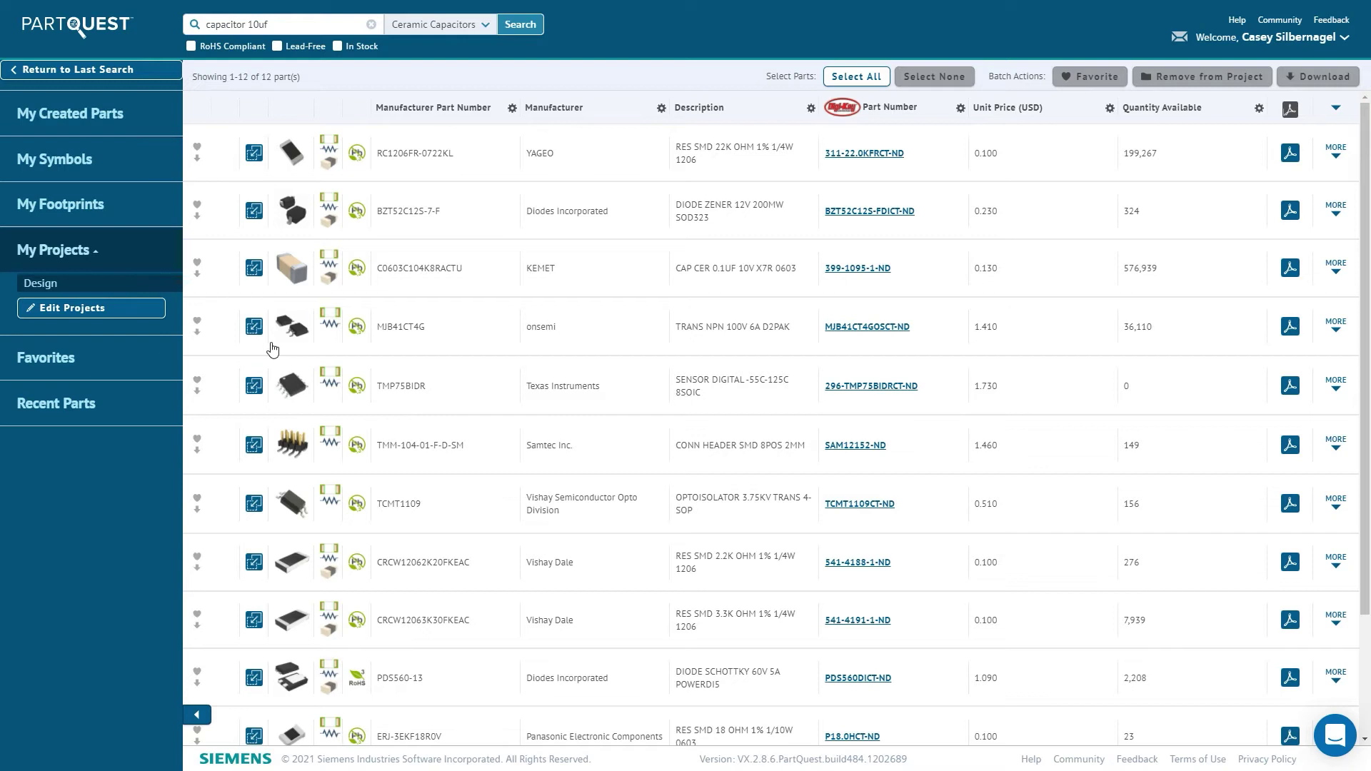
left_click_drag(1367, 520, 1359, 663)
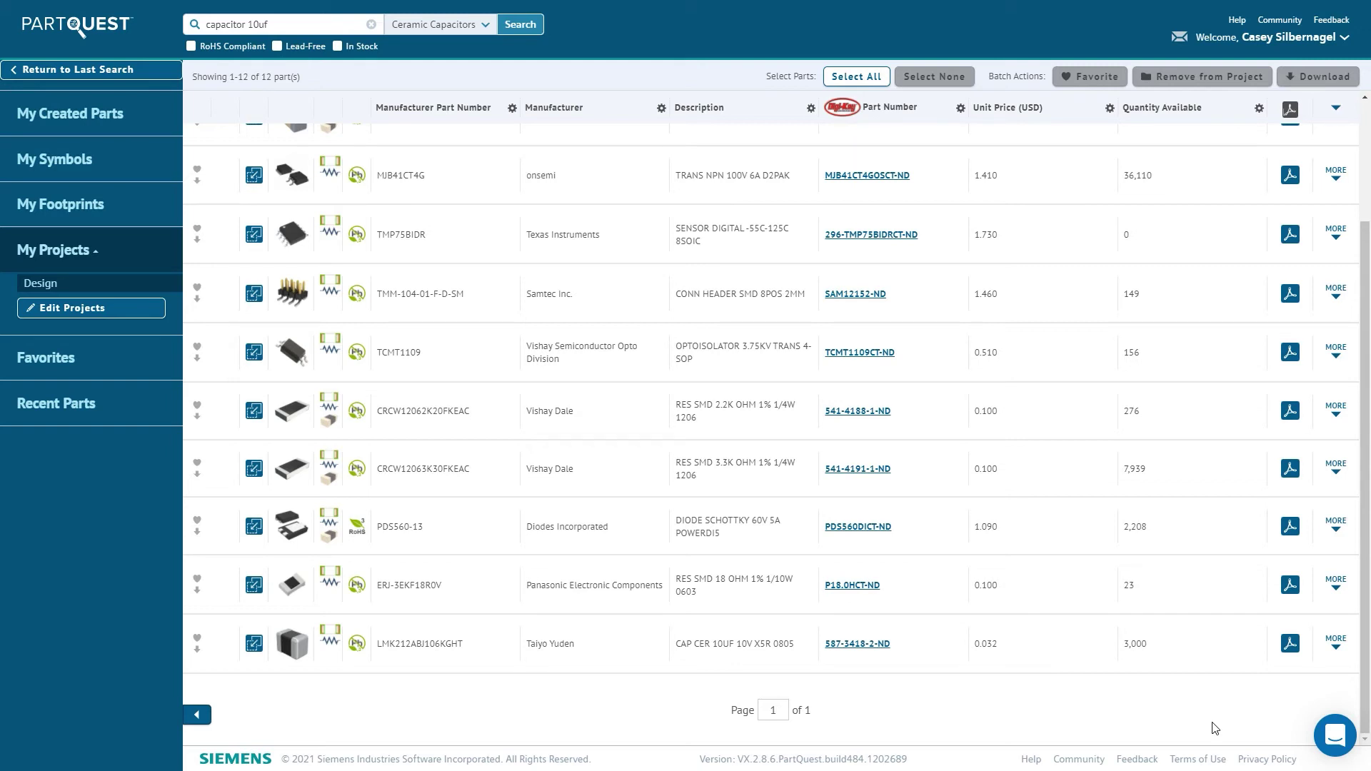
key("F11")
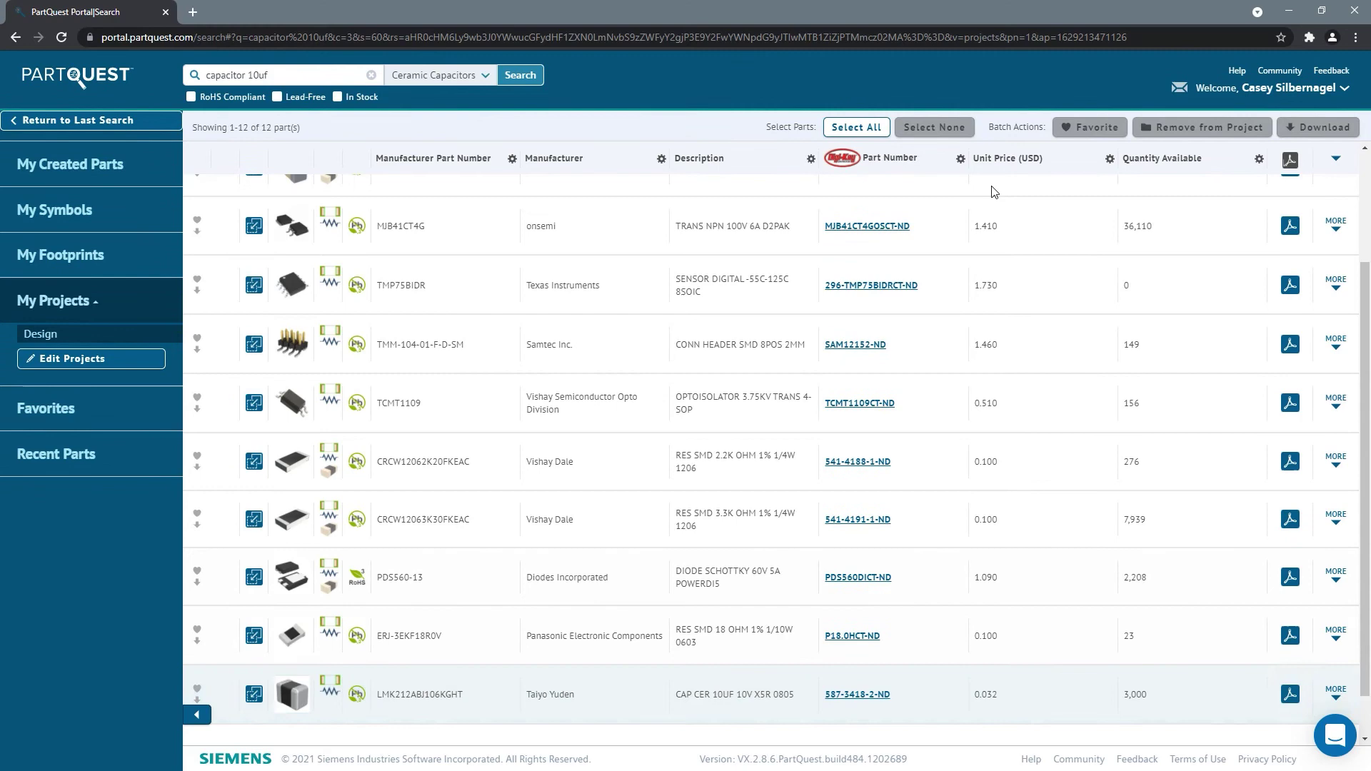
- With the browser beside PADS, drag the selected capacitor and ERJ-3EKF18R0V resistor rows into Designer
double_click(840, 11)
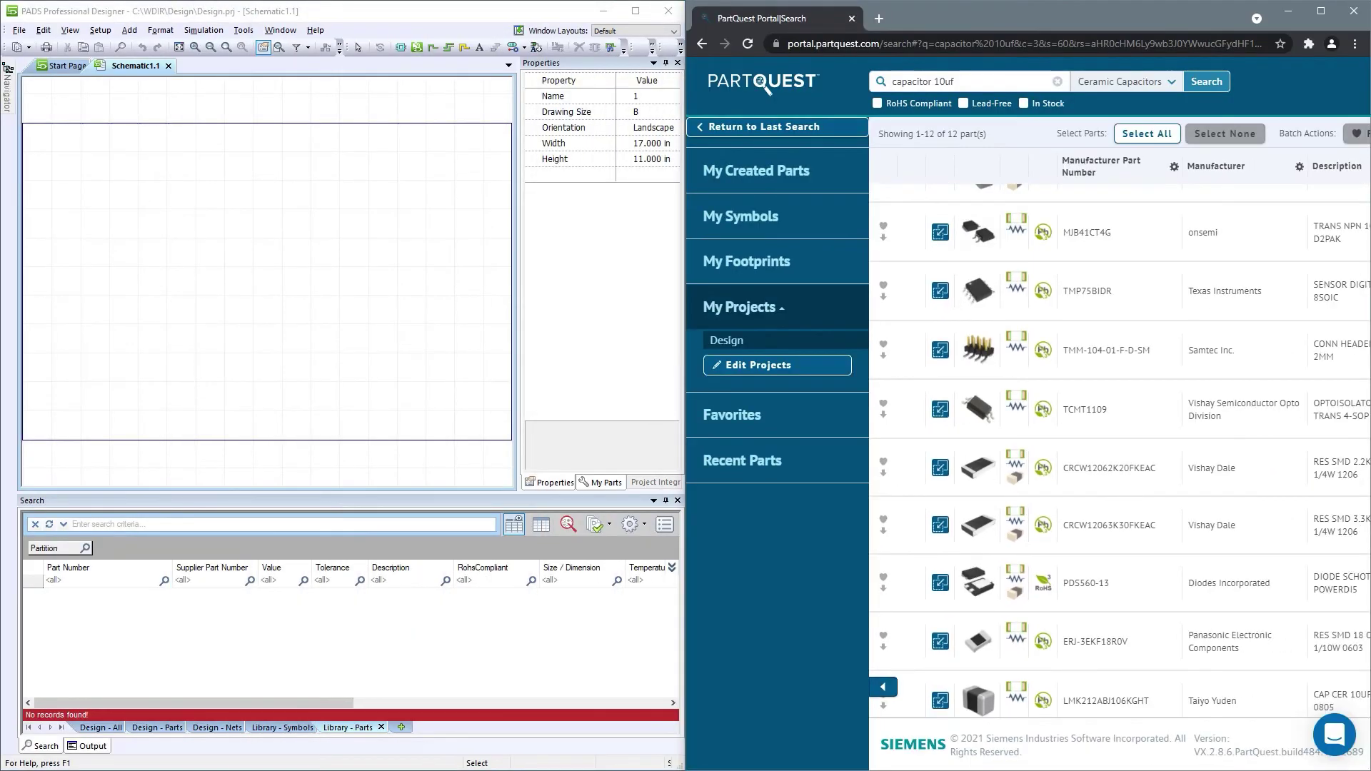
scroll(1221, 386, "down", 3)
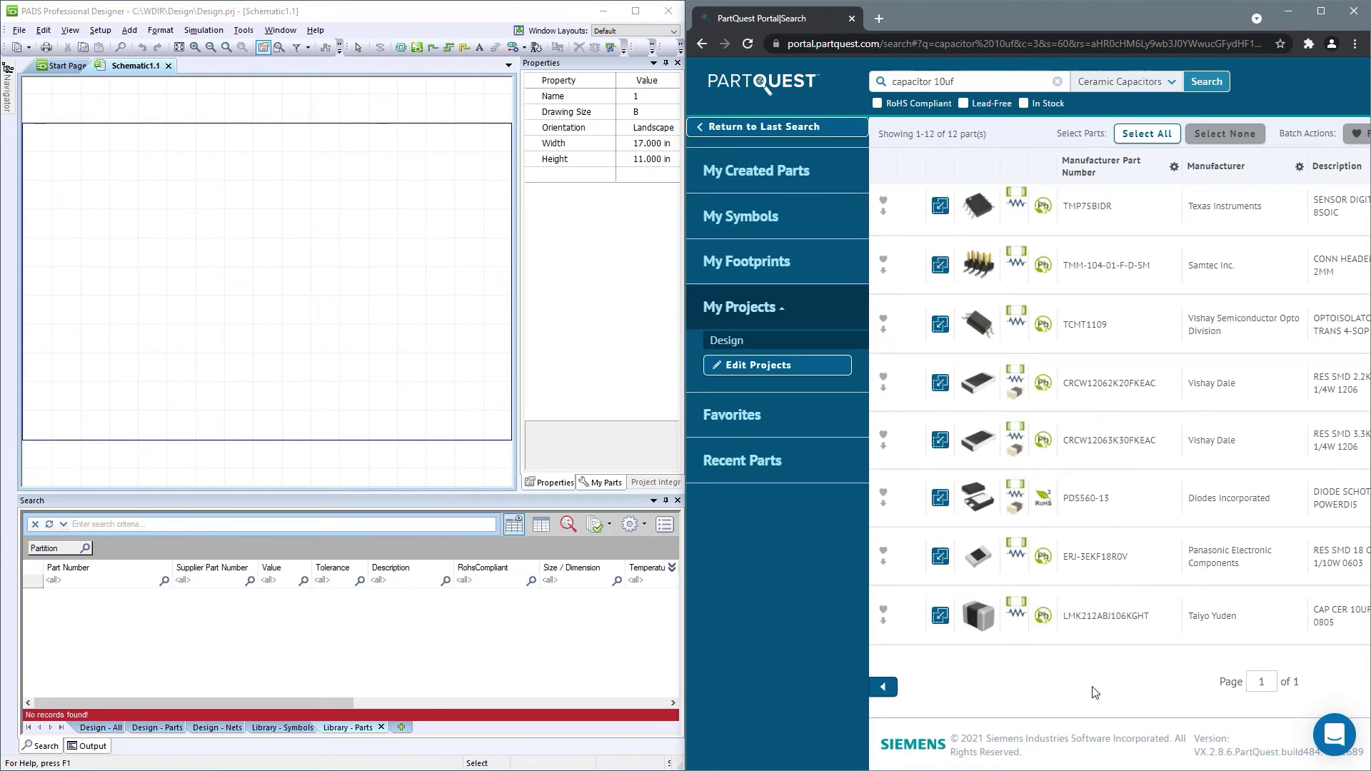
left_click(908, 639)
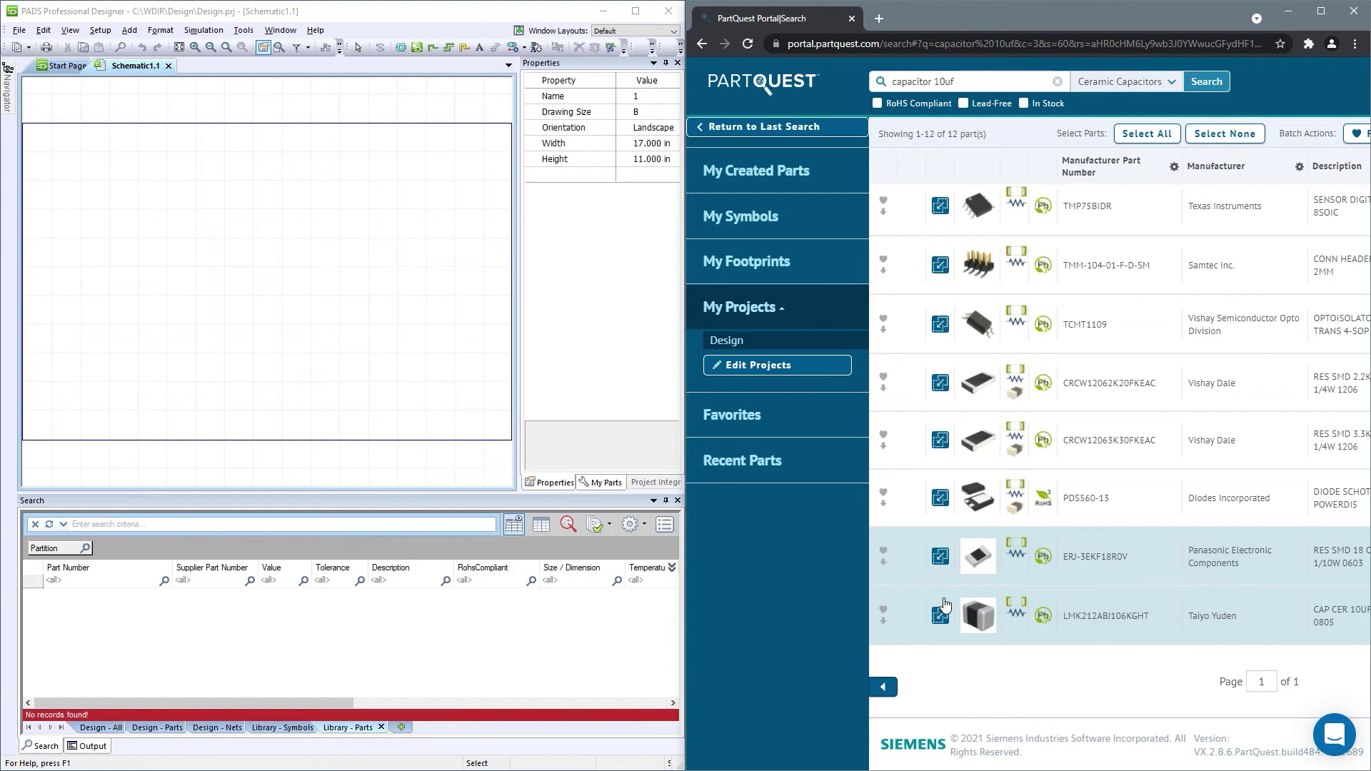
left_click_drag(941, 619, 374, 653)
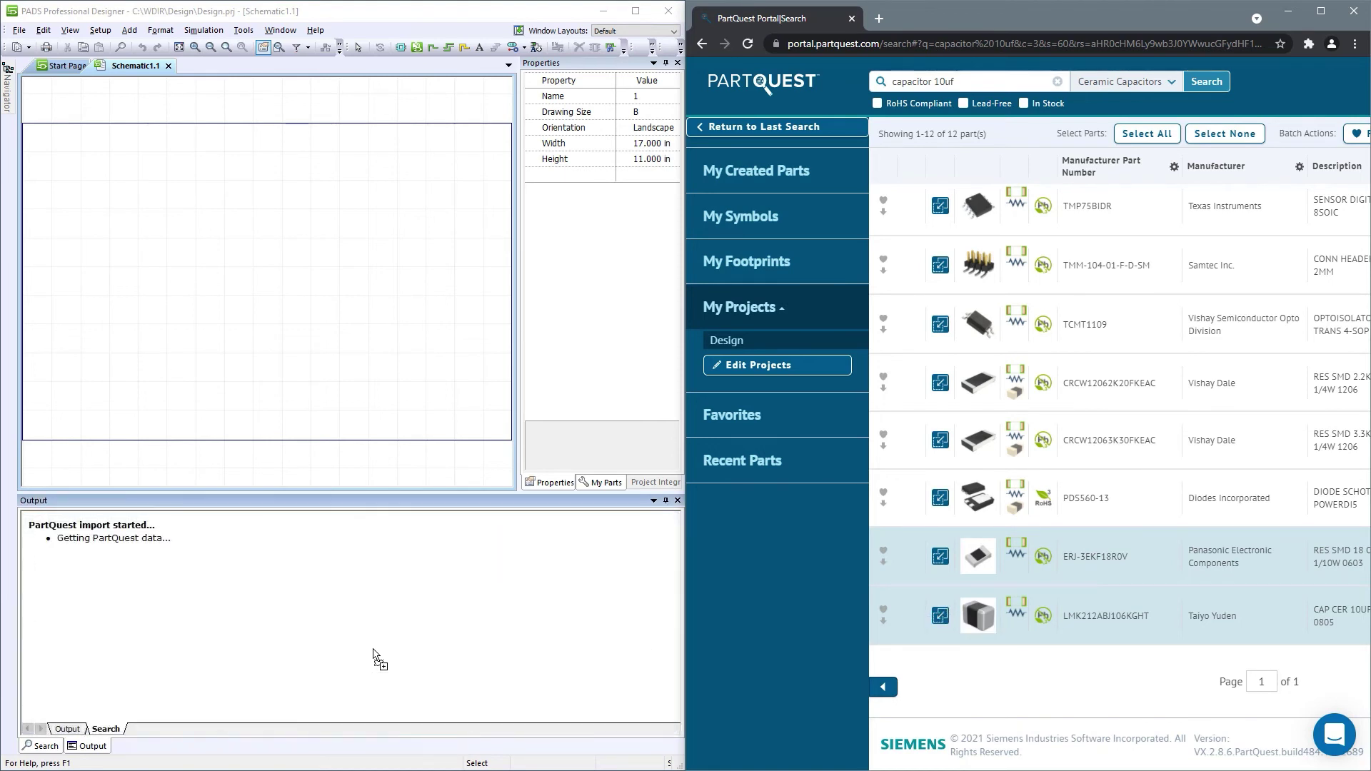
- Drag the TAIYOYUDEN 10u capacitor from the PartQuest partition onto Schematic1.1 as C?
left_click(45, 746)
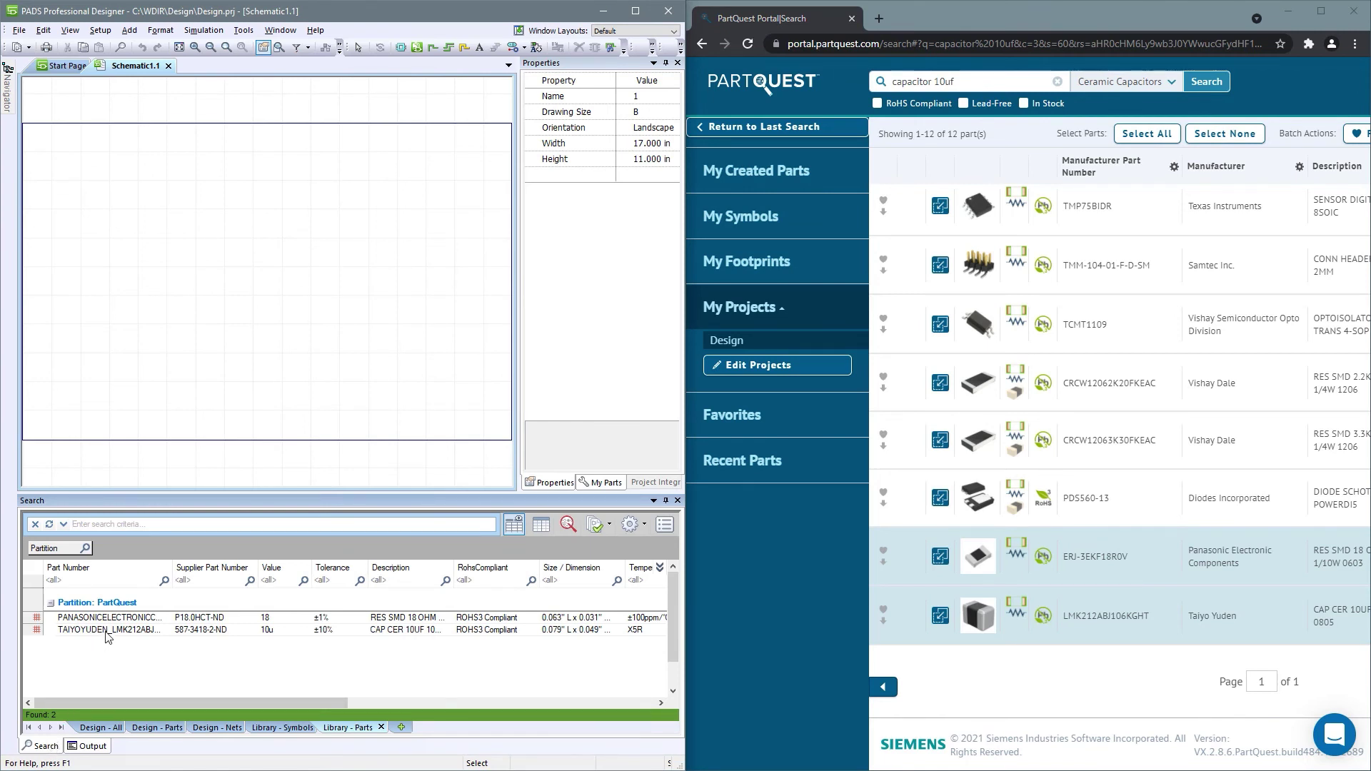
left_click(106, 632)
left_click_drag(193, 636, 206, 293)
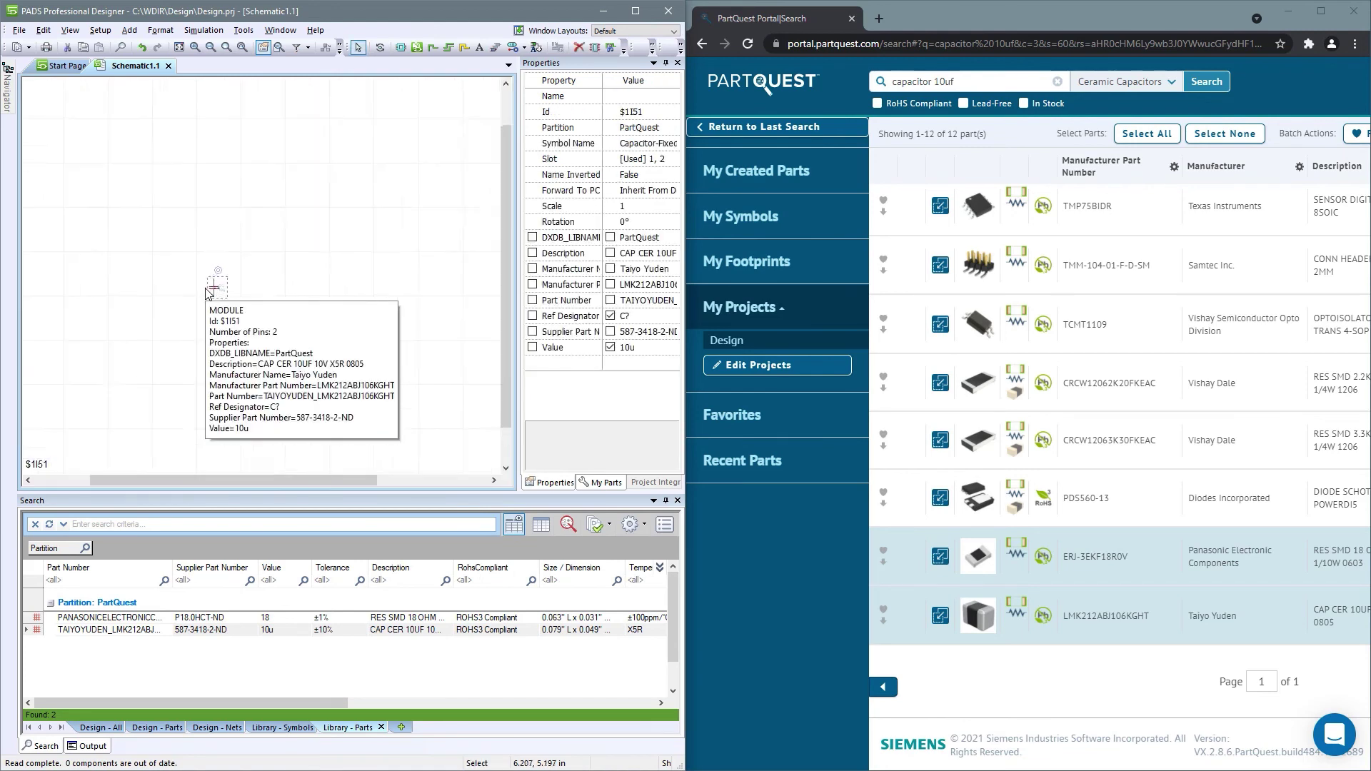
scroll(214, 292, "up", 2)
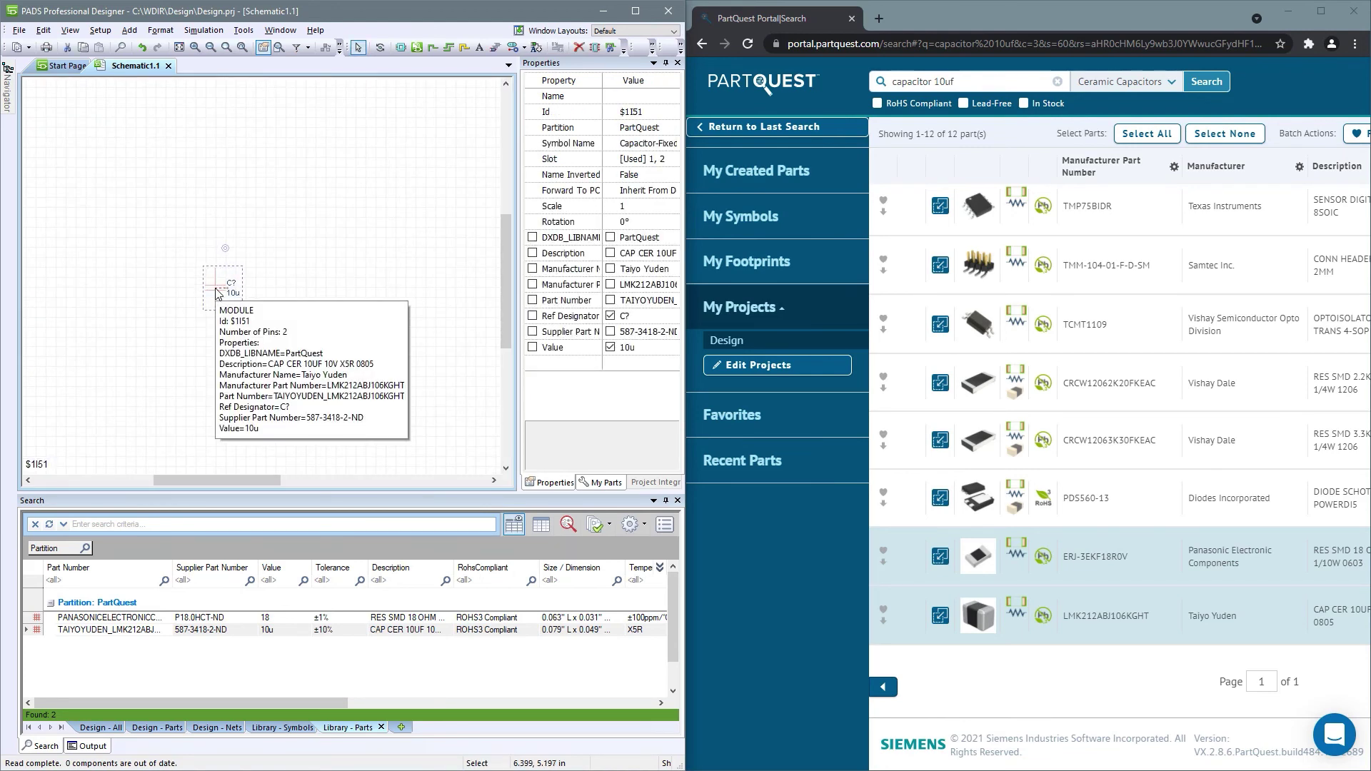